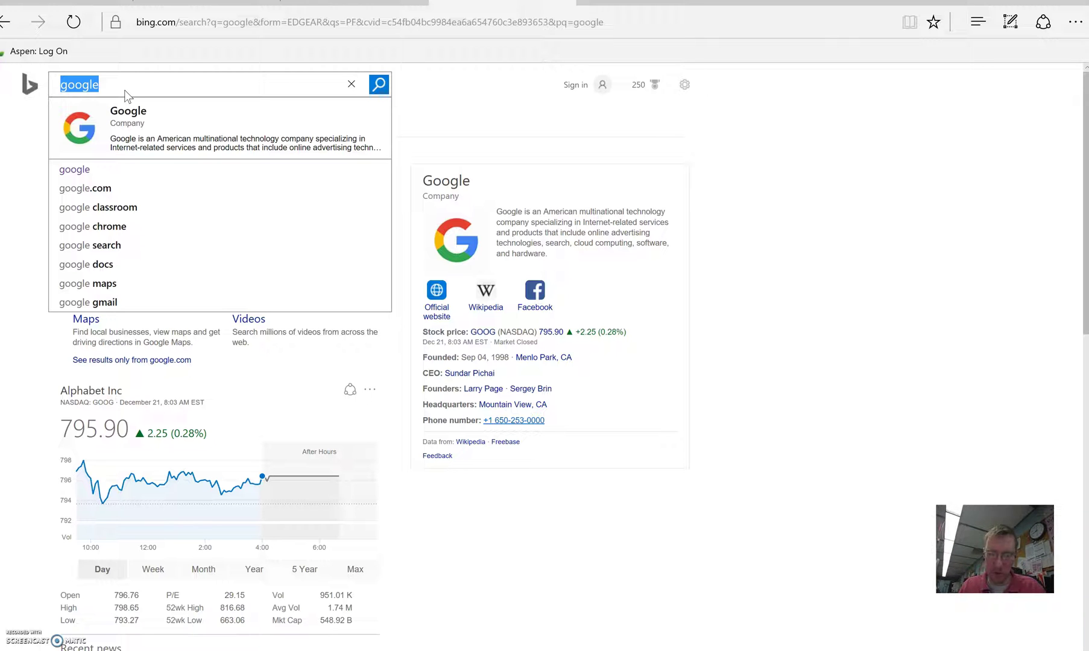
Step: Search the web for "phet circuit ac" and open PhET's Circuit Construction Kit (AC+DC) page
type("ph")
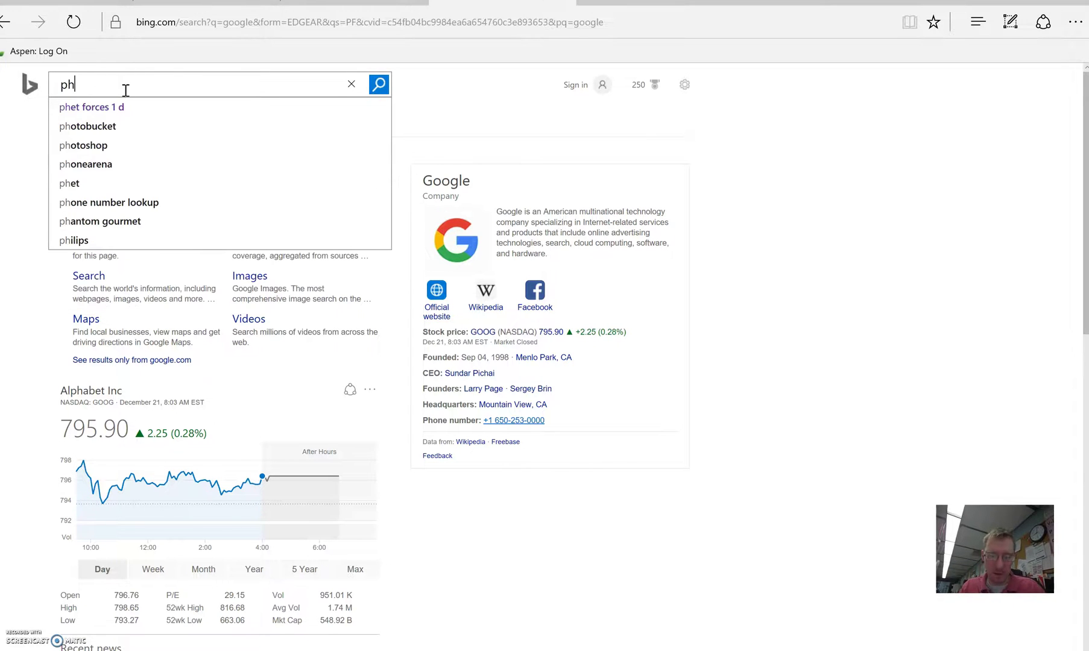
type("et circu")
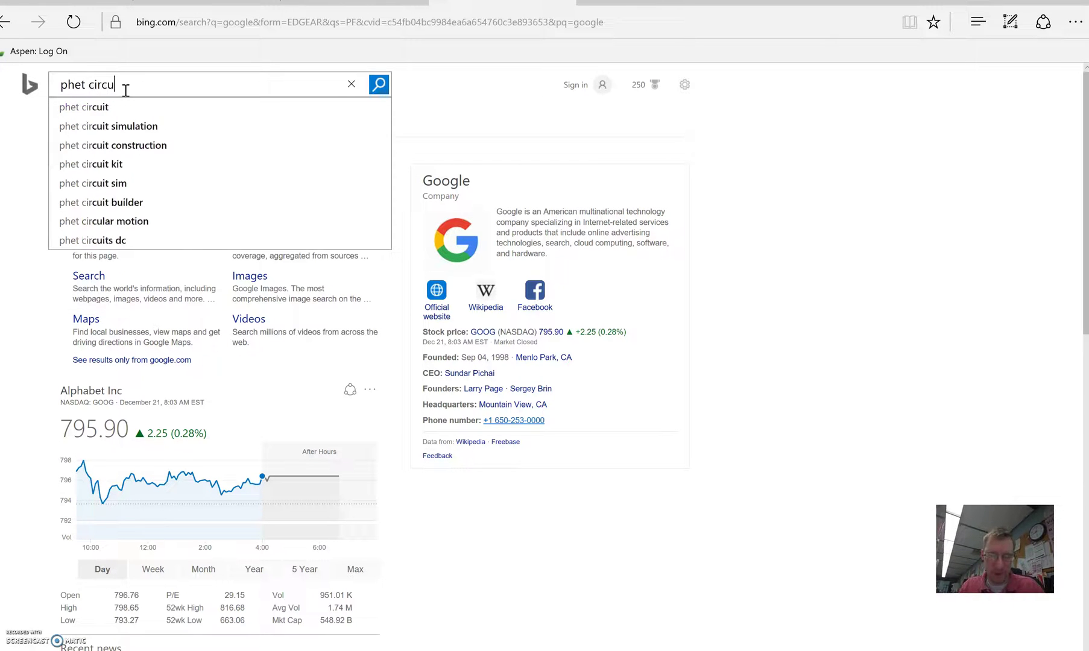
type("it ac")
key("Return")
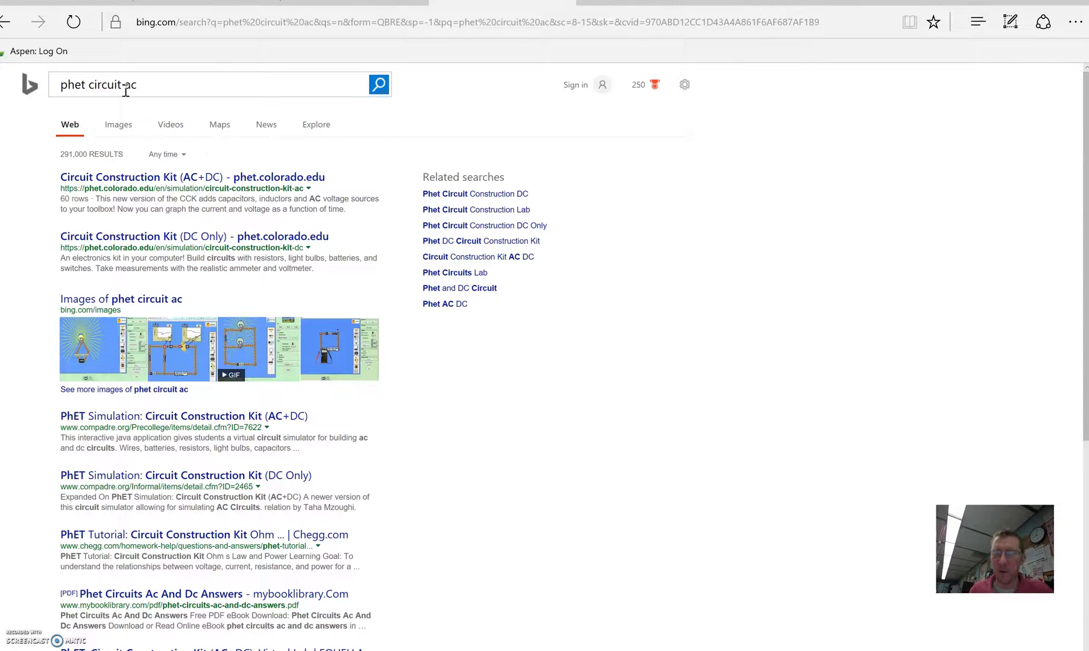
left_click(148, 180)
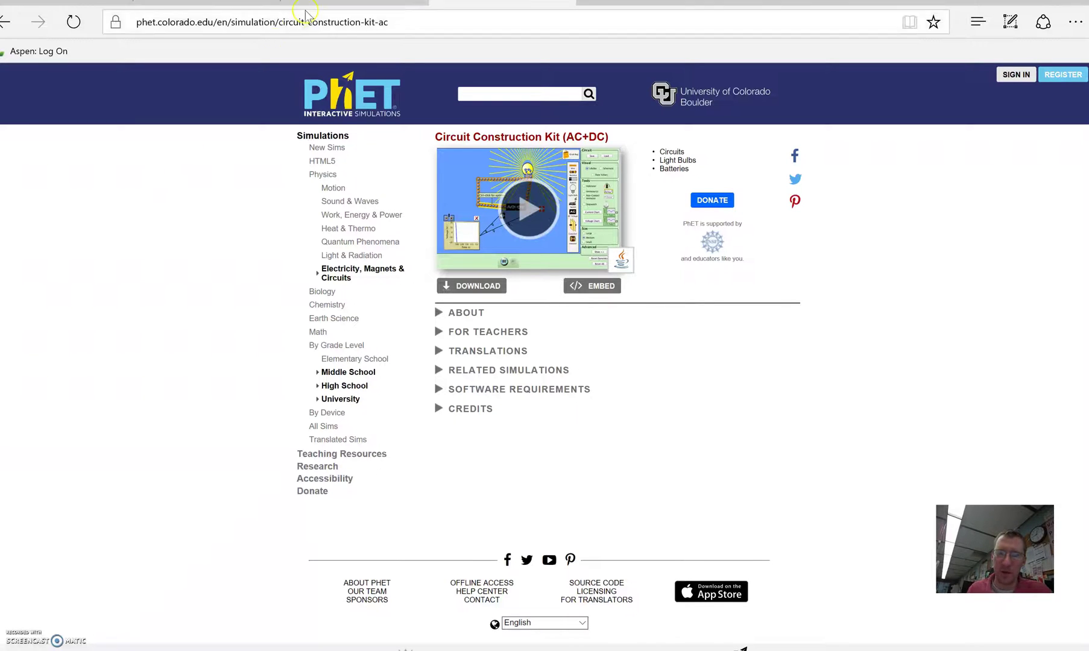
Step: Download and run the Circuit Construction Kit (AC+DC) simulation, and maximize its window
left_click(532, 210)
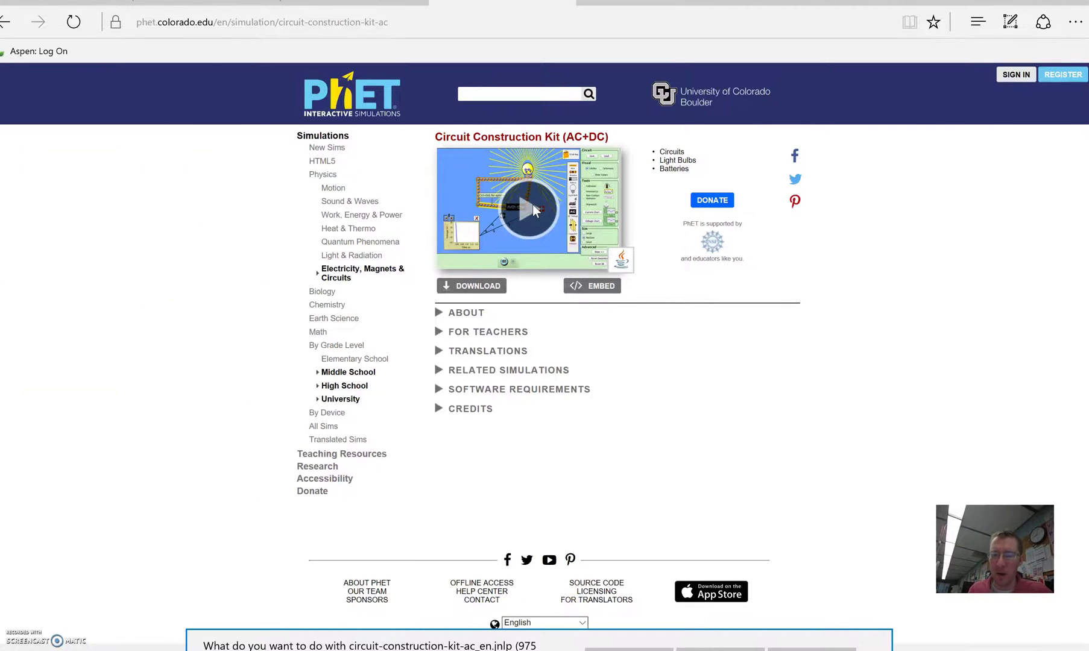
left_click(677, 474)
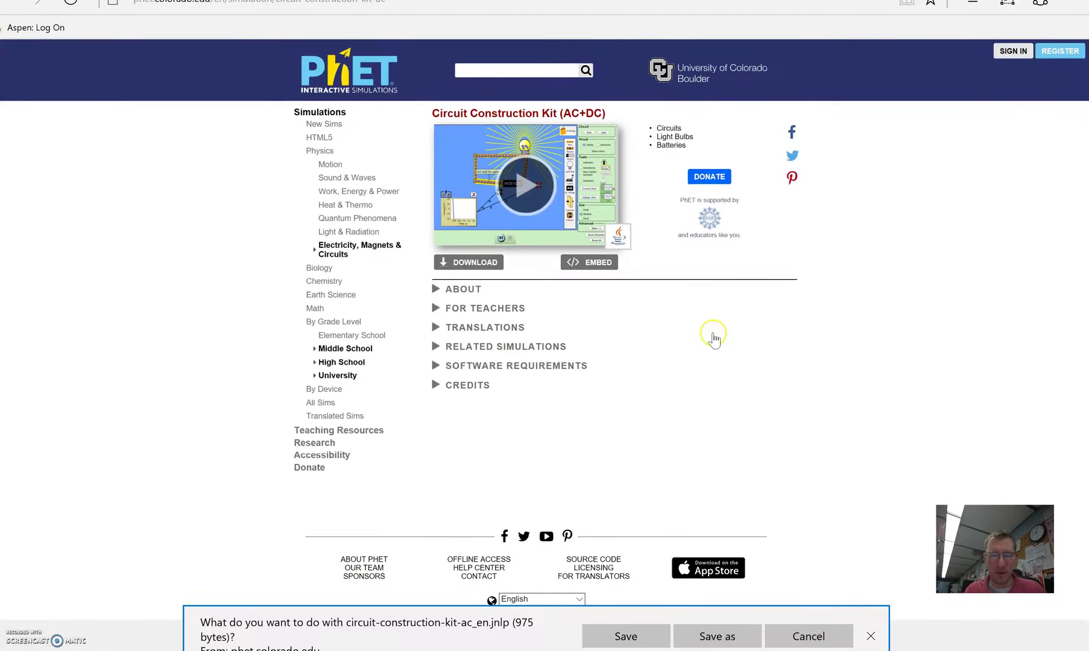
left_click(618, 638)
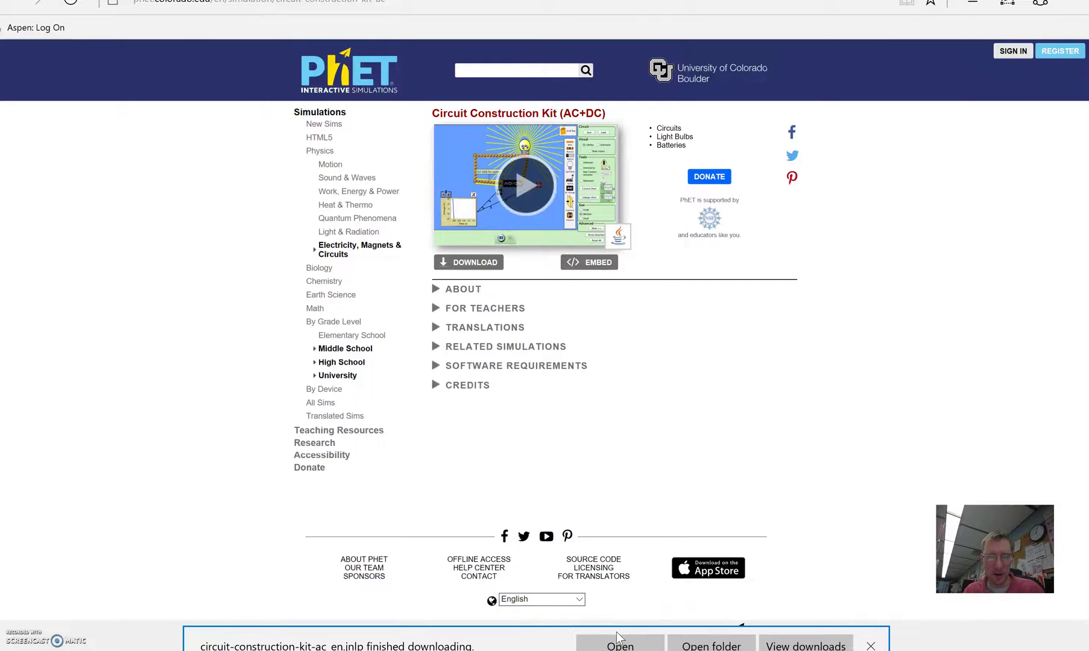
left_click(619, 640)
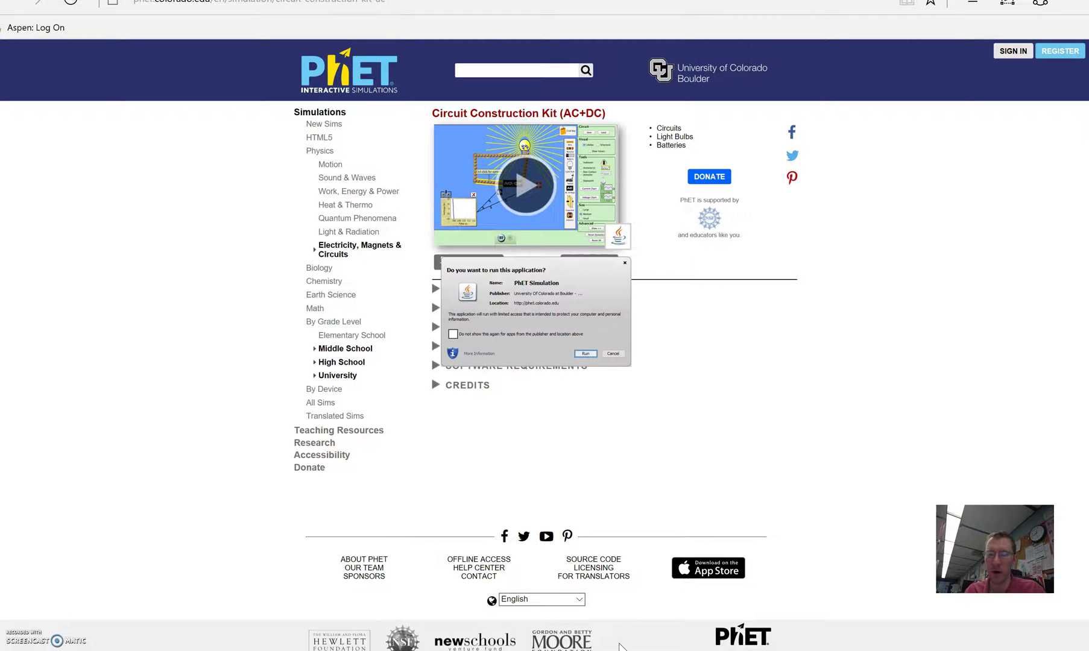
left_click(586, 353)
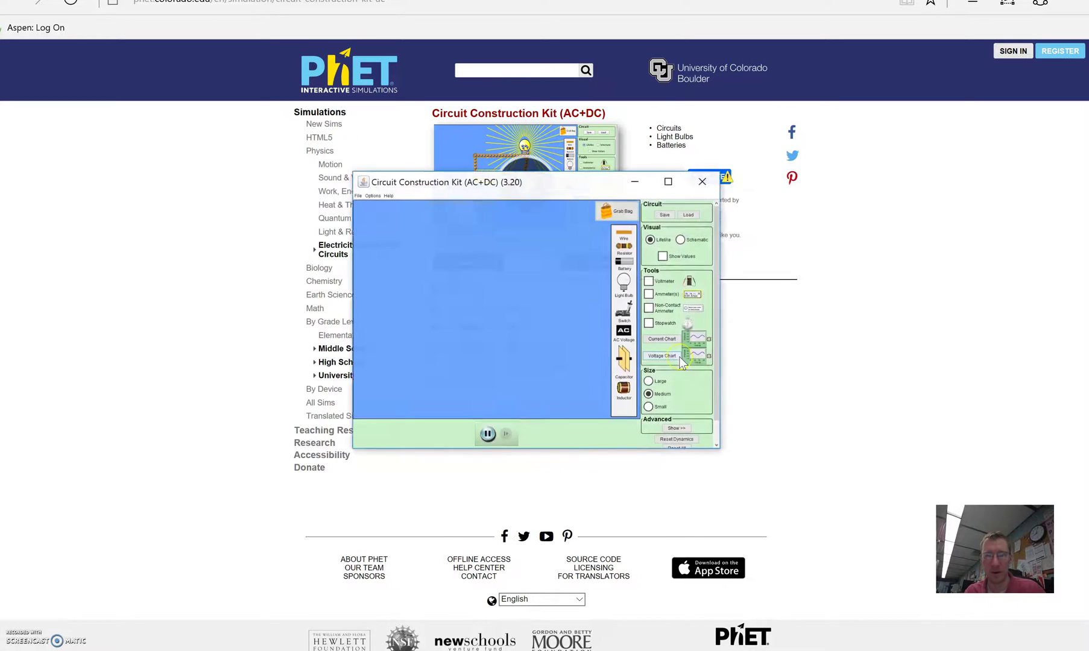
left_click(668, 181)
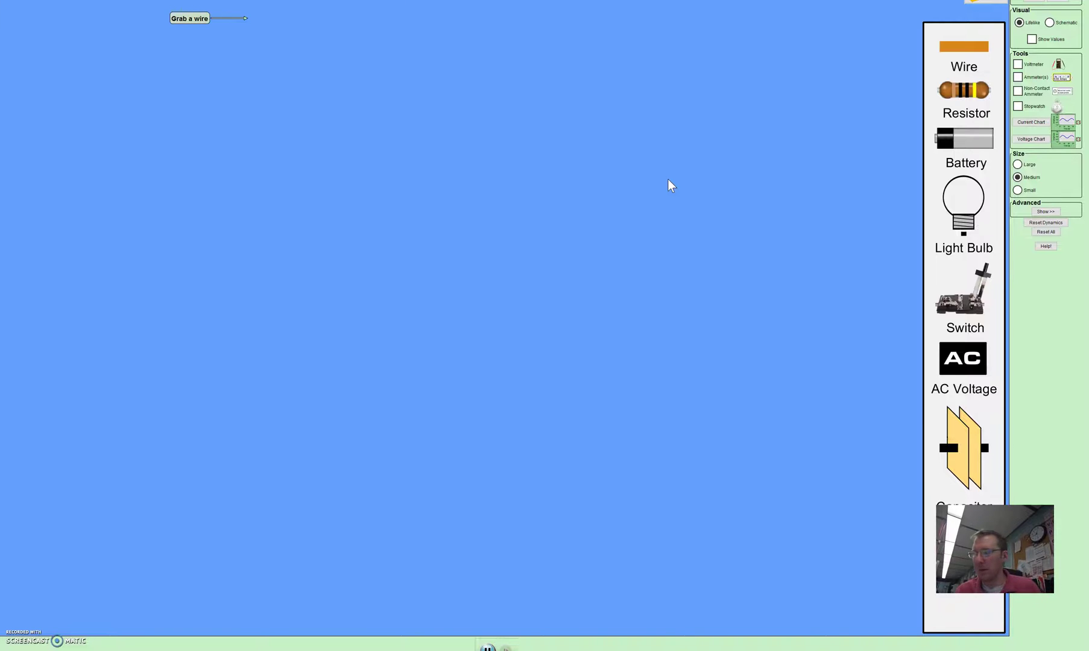
Step: Place a wire, a battery below it and a light bulb above it in the empty circuit area
left_click_drag(960, 54, 498, 330)
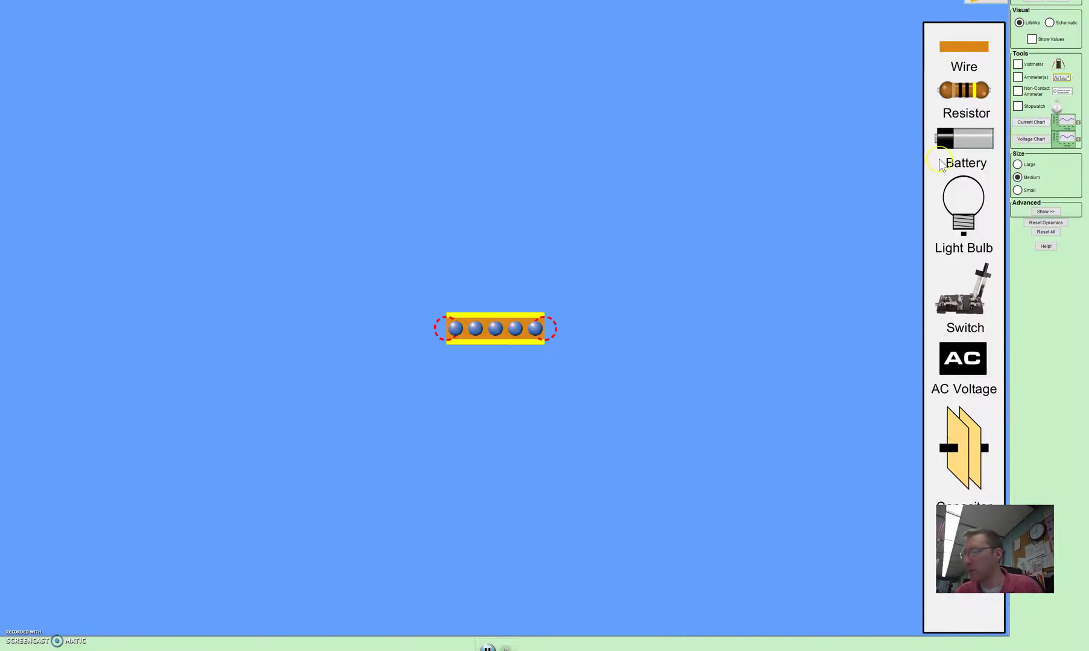
left_click_drag(964, 139, 477, 497)
left_click_drag(967, 206, 496, 149)
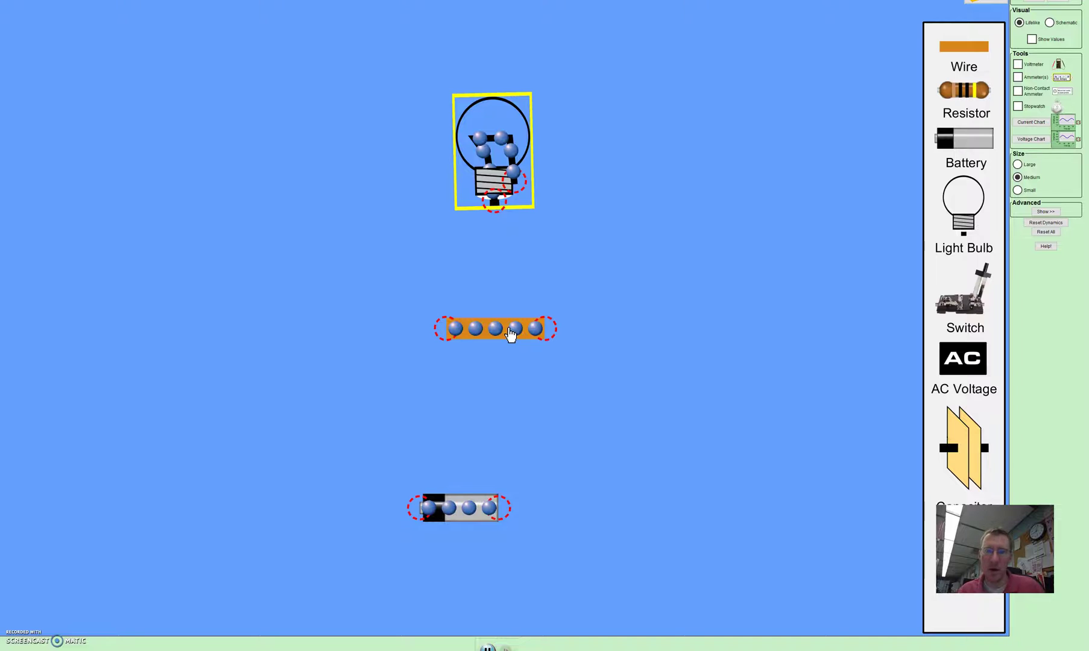
left_click(496, 204)
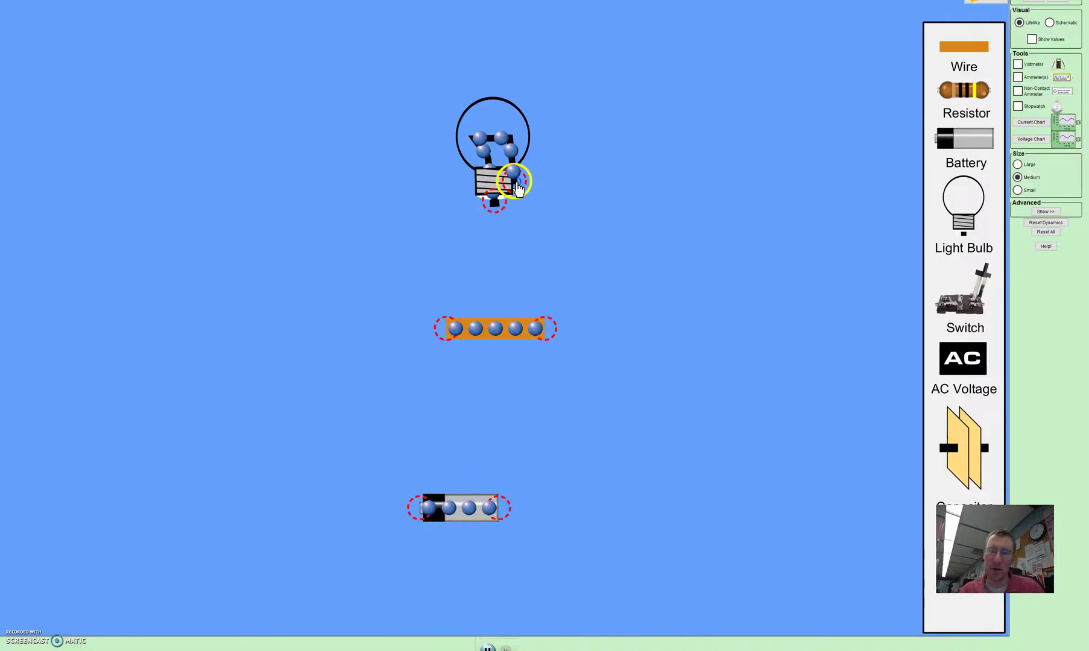
Step: Close the circuit by connecting the bulb's two terminals to opposite ends of the battery with two wires
left_click_drag(445, 328, 539, 191)
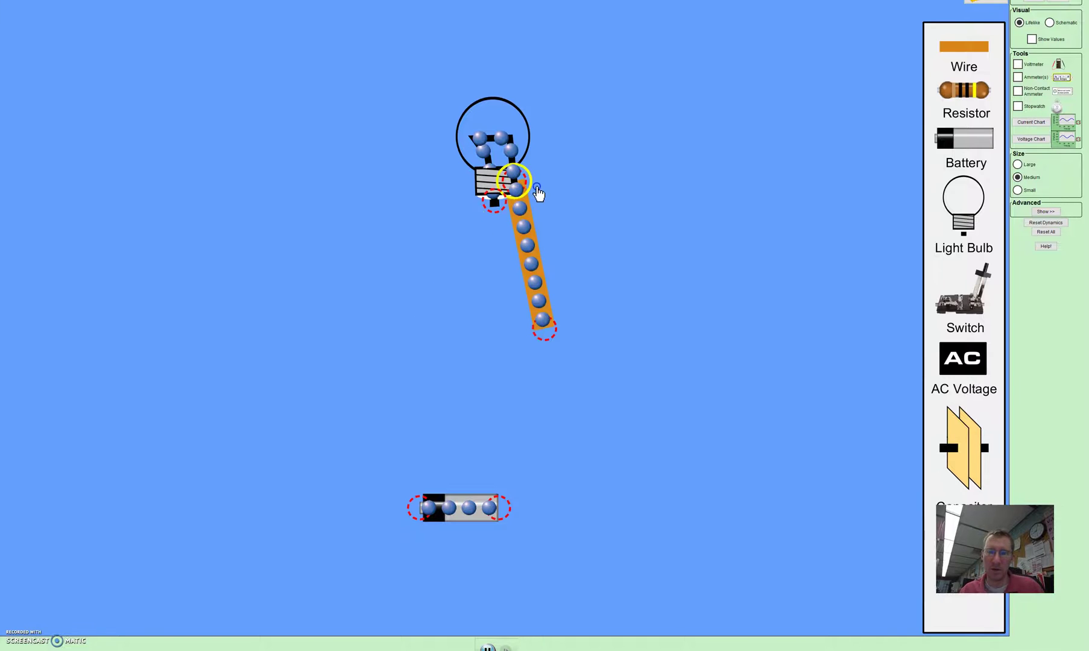
left_click_drag(545, 328, 527, 503)
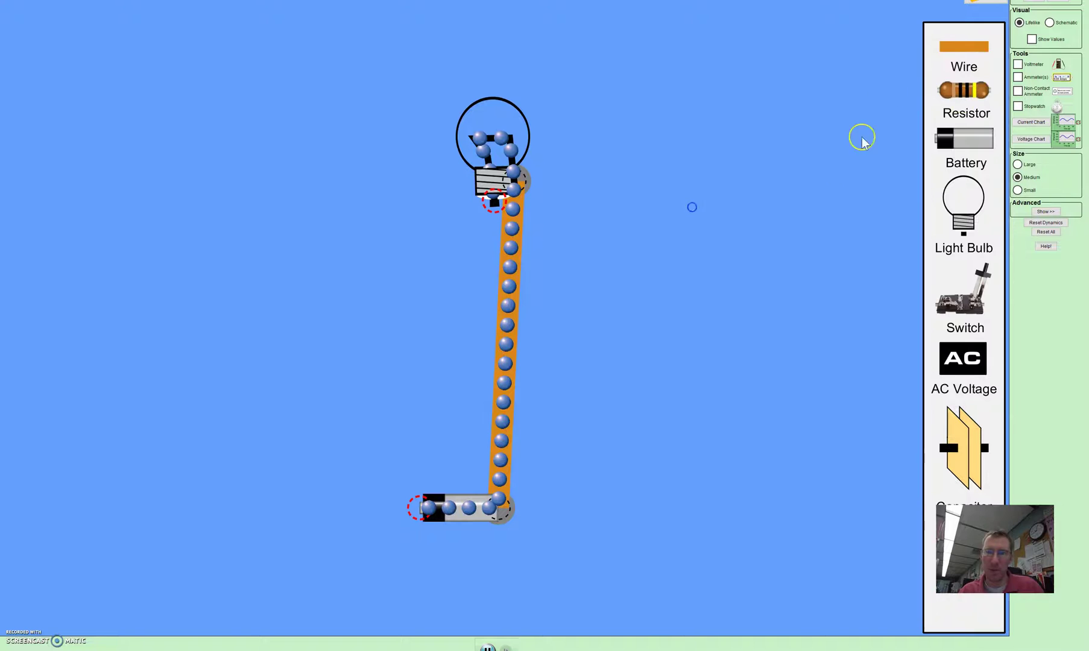
left_click_drag(973, 55, 466, 204)
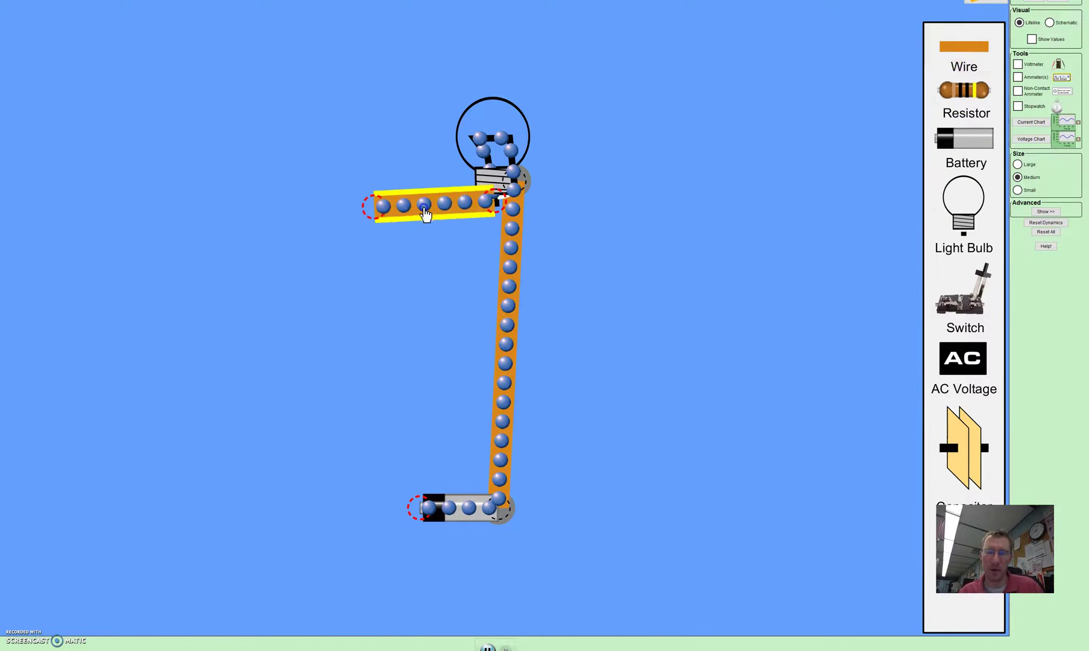
left_click_drag(369, 209, 416, 511)
Step: Set the battery's voltage to 100 volts
left_click(463, 514)
right_click(463, 513)
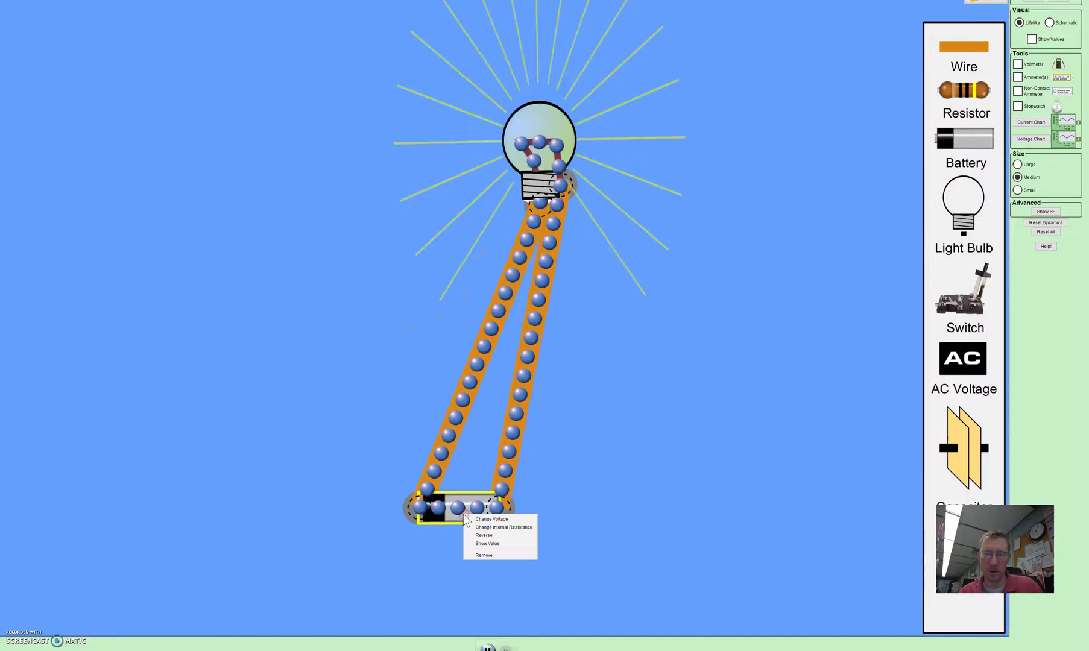
left_click(492, 520)
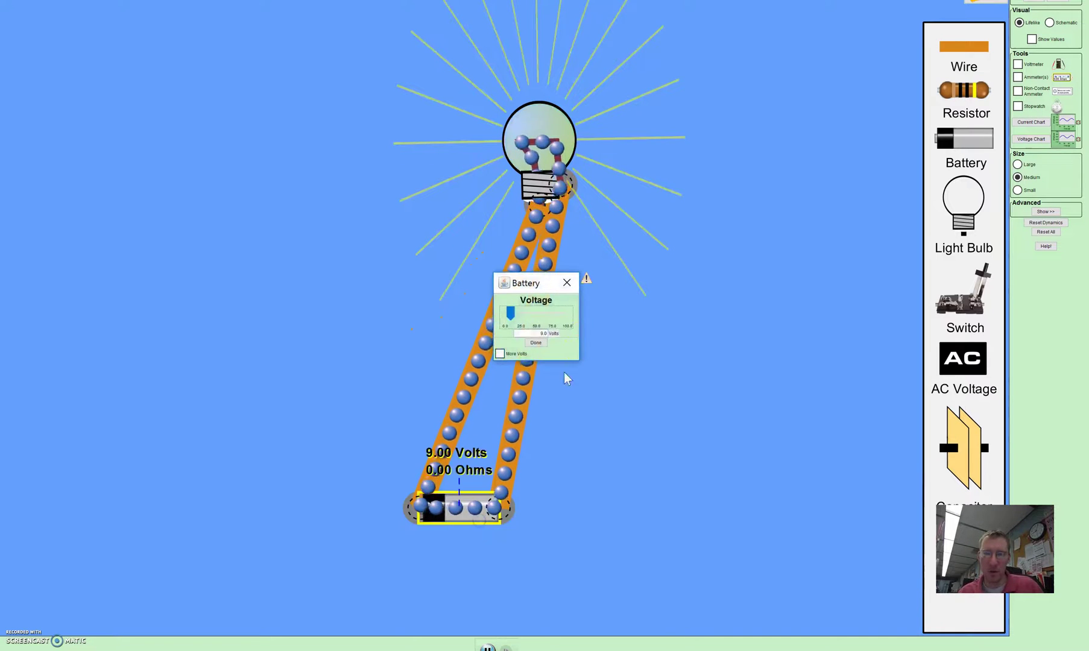
left_click_drag(510, 314, 592, 326)
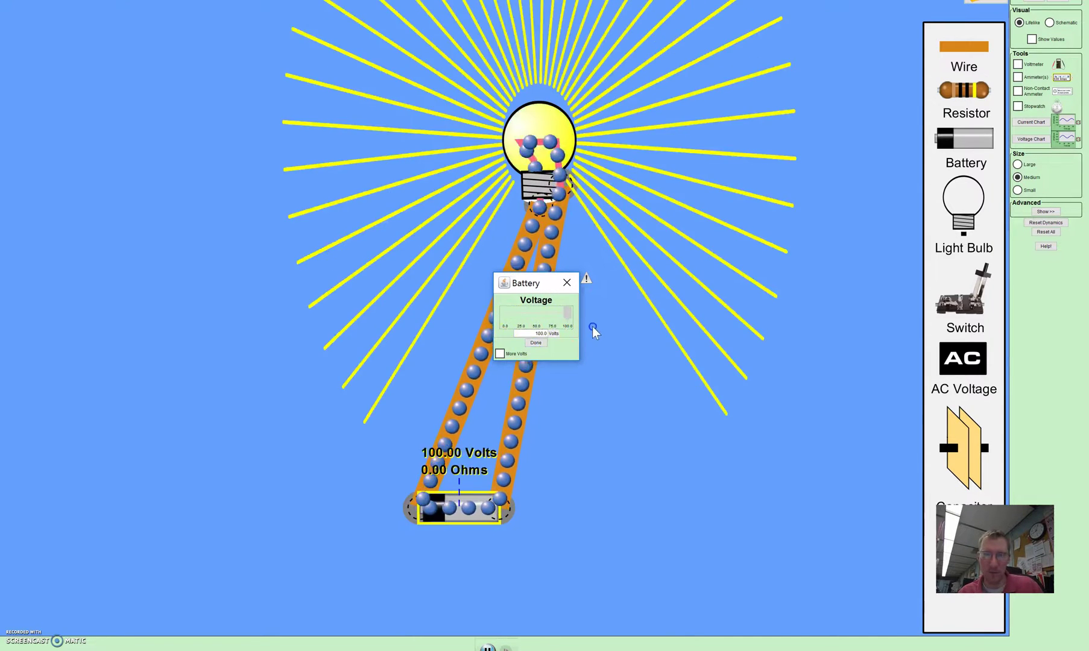
Step: Enable More Volts for the battery and raise its voltage to 100000 volts
left_click(499, 353)
left_click_drag(504, 312, 599, 315)
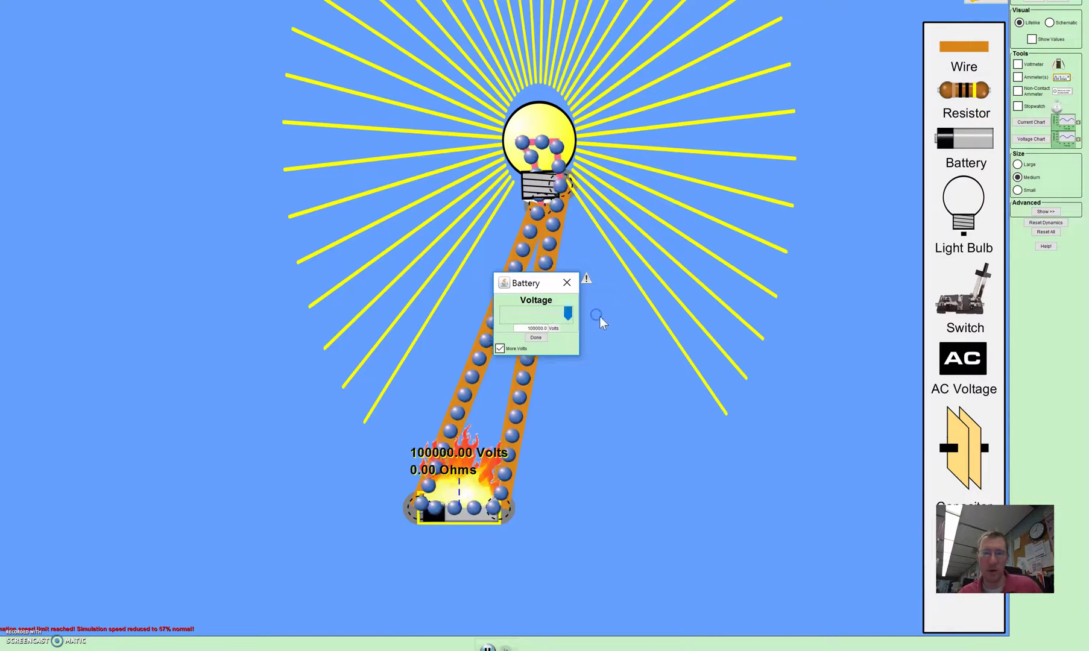
left_click(567, 313)
left_click(577, 313)
left_click(534, 337)
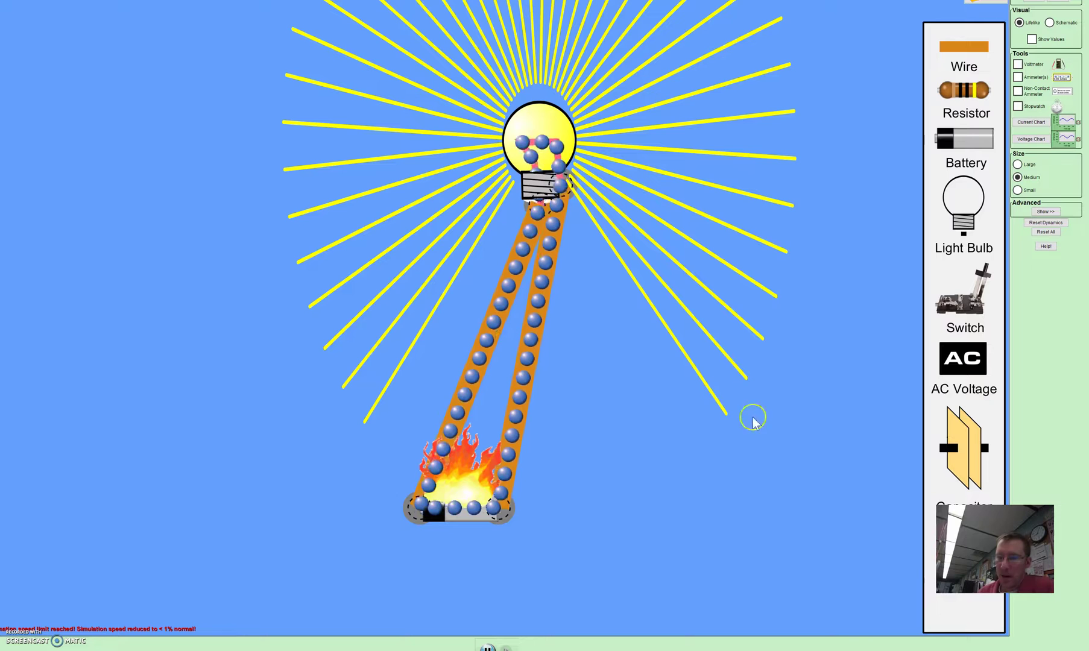
Step: Show the voltmeter and the non-contact ammeter, and place the voltmeter's black and red probes across the light bulb's terminals
left_click(1017, 64)
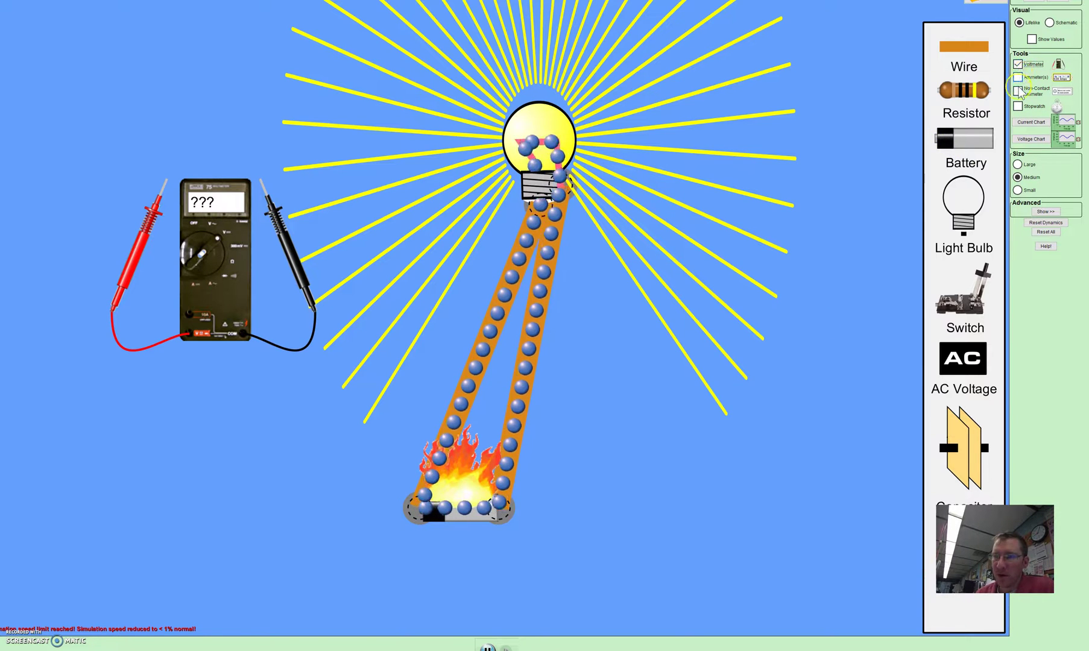
left_click(1018, 91)
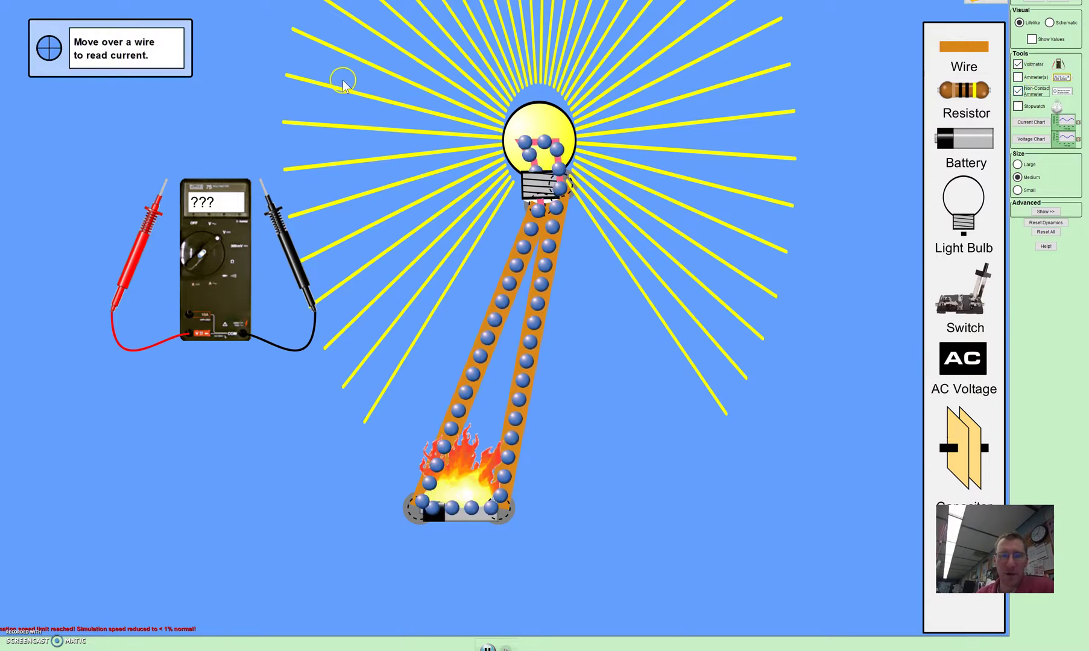
left_click_drag(279, 217, 589, 235)
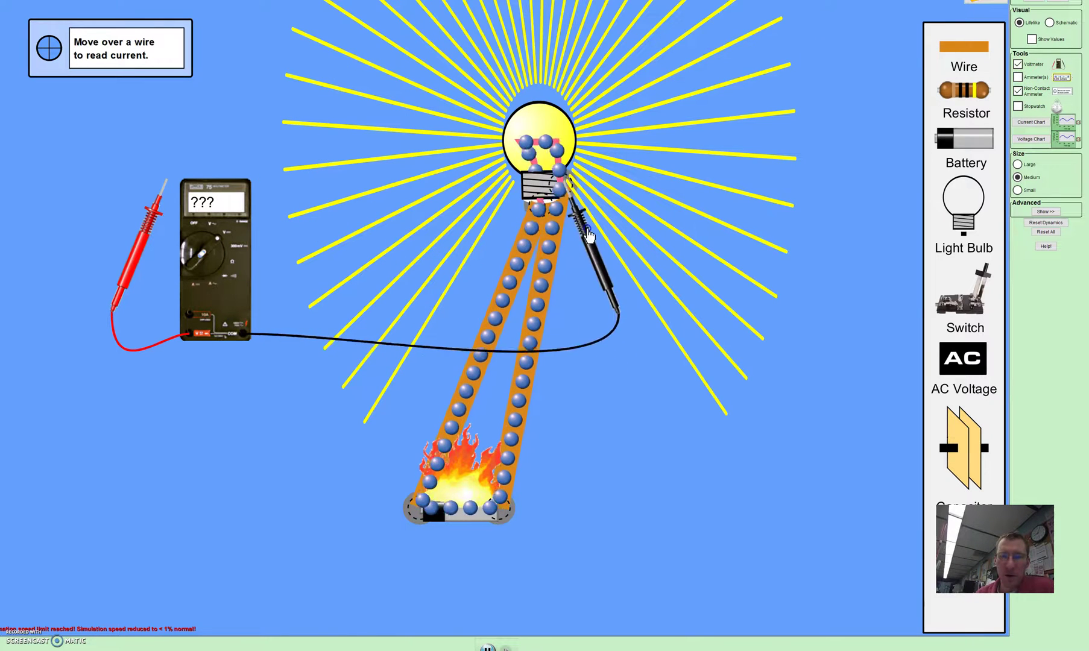
left_click_drag(150, 251, 514, 284)
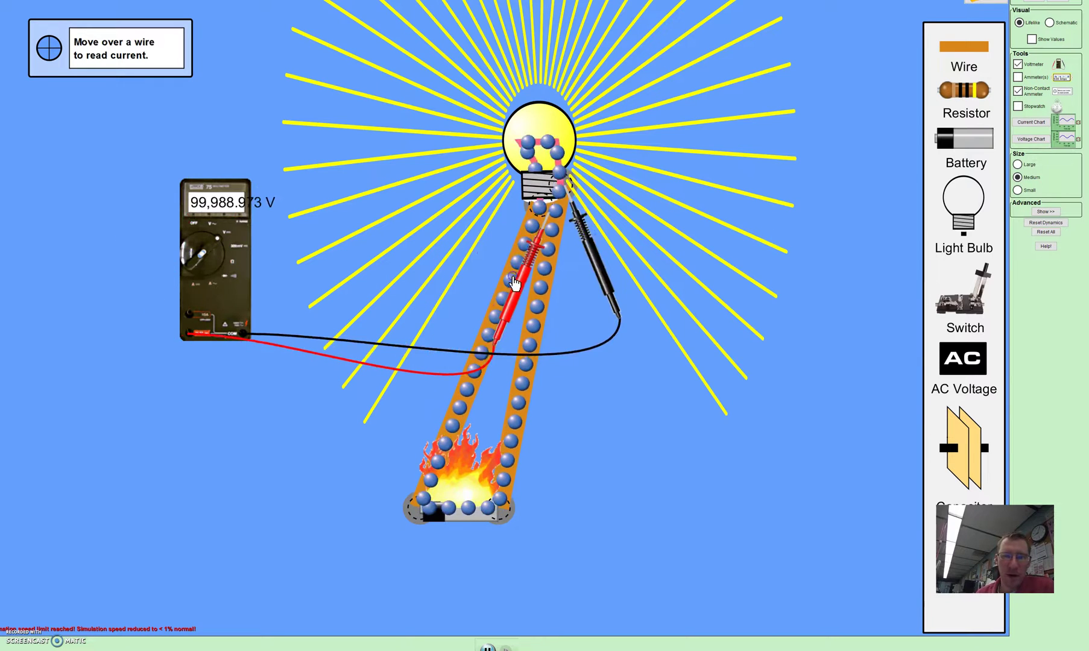
Step: Turn off More Volts to bring the battery to 100 volts, and place the non-contact ammeter over a wire
left_click(476, 522)
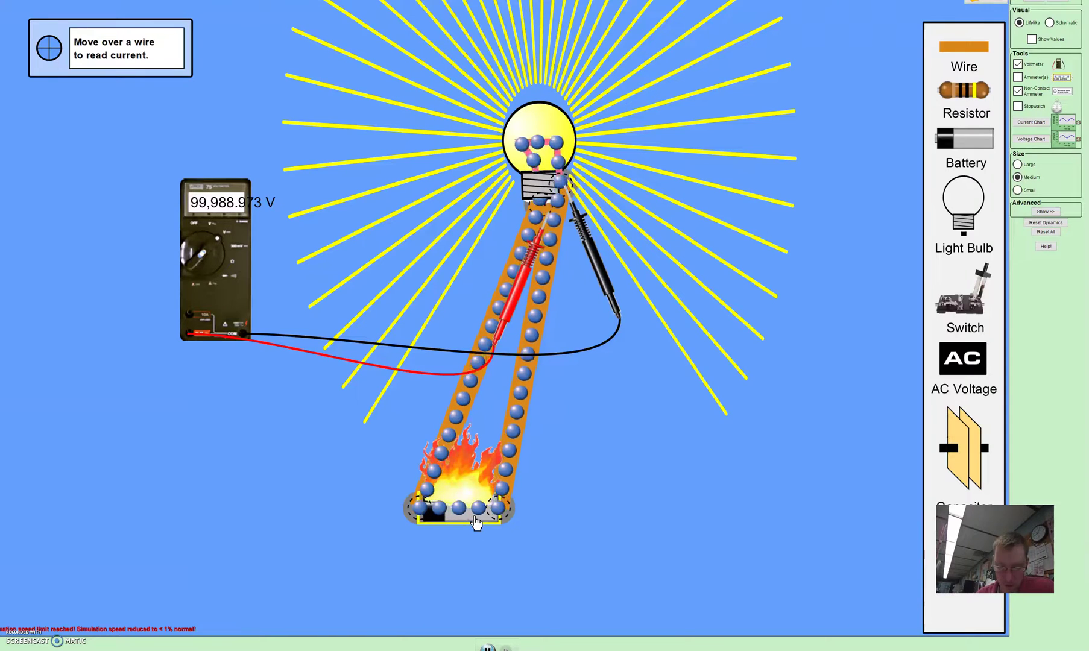
right_click(476, 520)
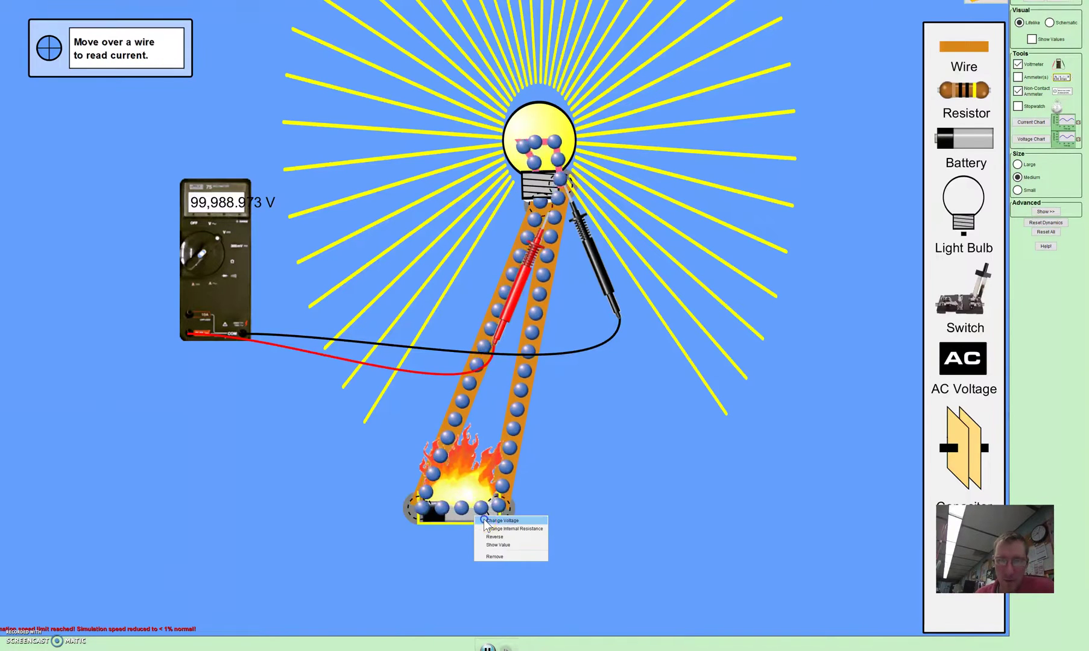
left_click(482, 520)
left_click_drag(567, 315, 508, 314)
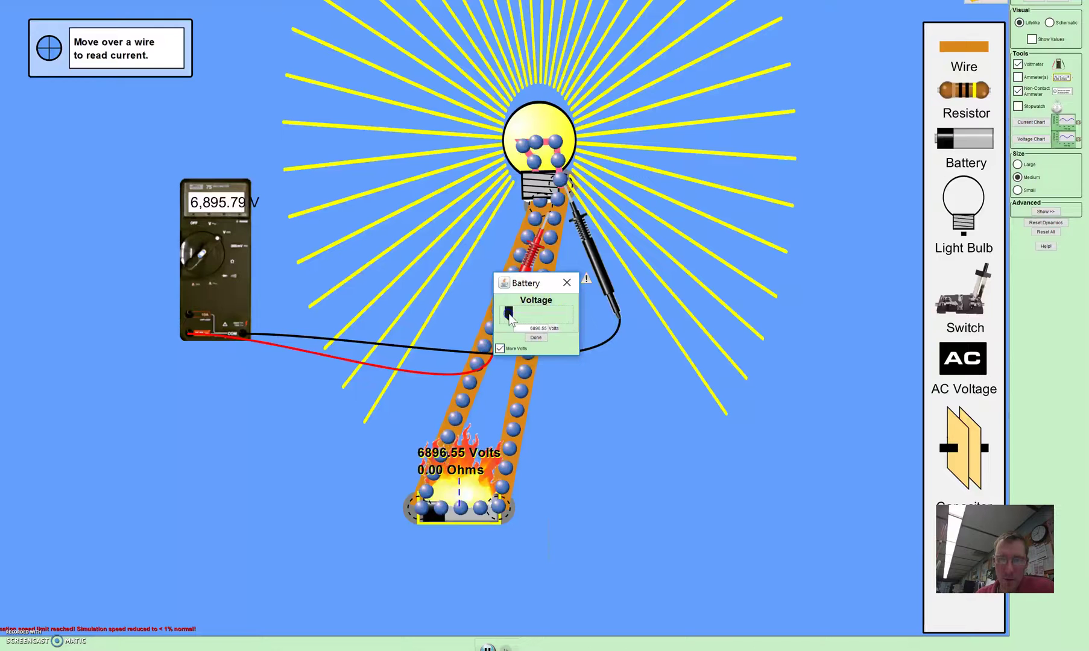
left_click(500, 350)
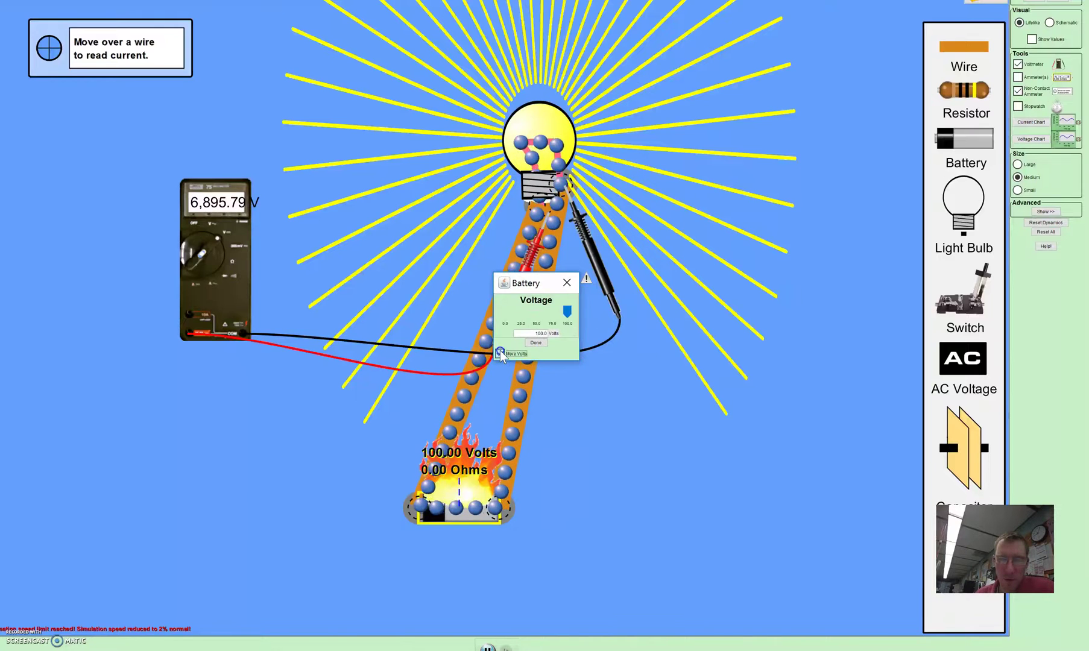
left_click(536, 342)
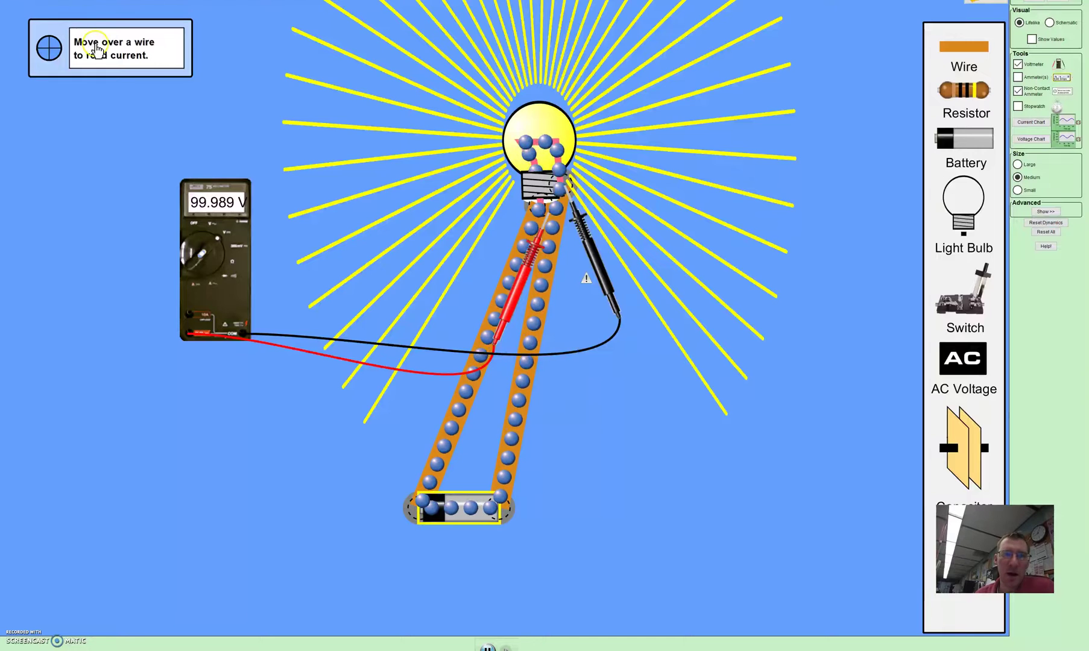
left_click_drag(97, 48, 572, 391)
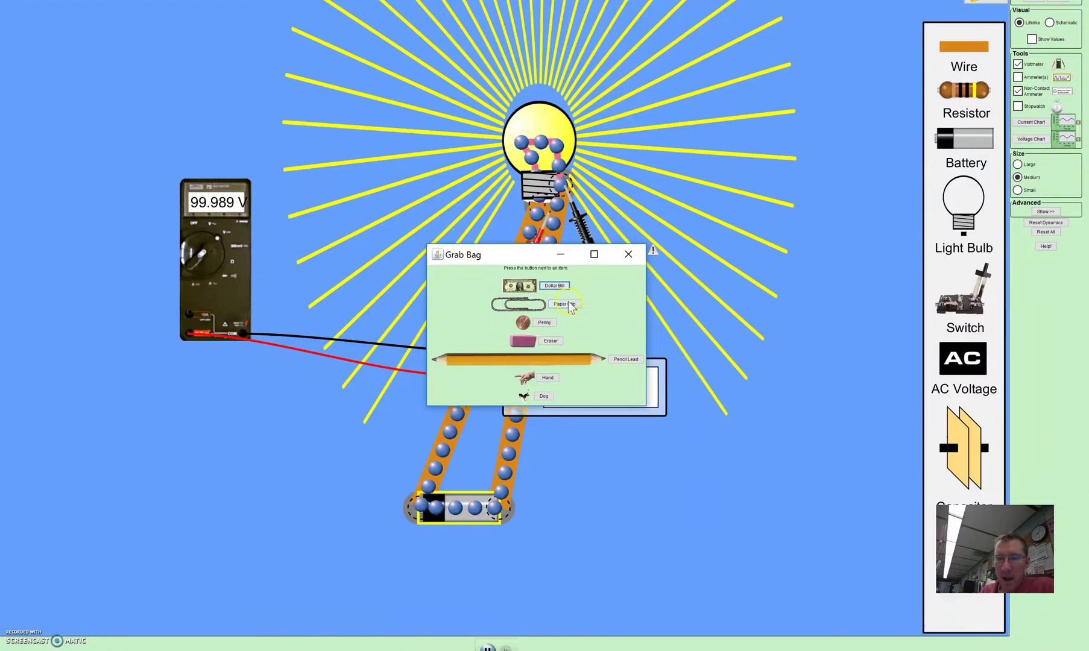
Step: Add a dollar bill from the Grab Bag beside the light bulb, and shift the bulb's base junction away from the bill
left_click(554, 285)
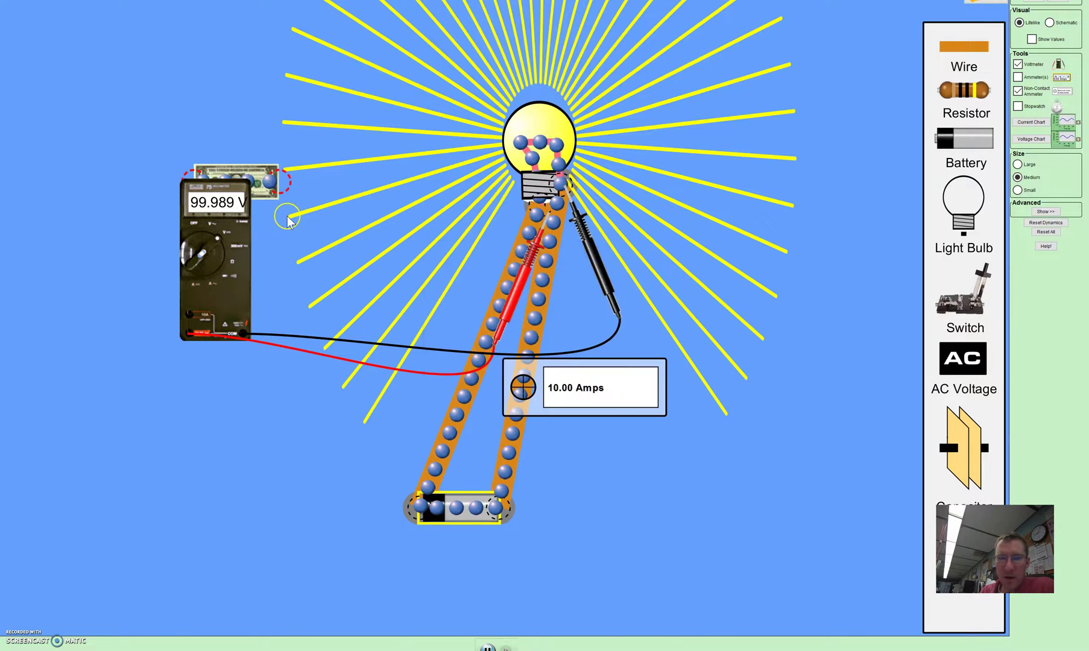
left_click_drag(277, 202, 463, 172)
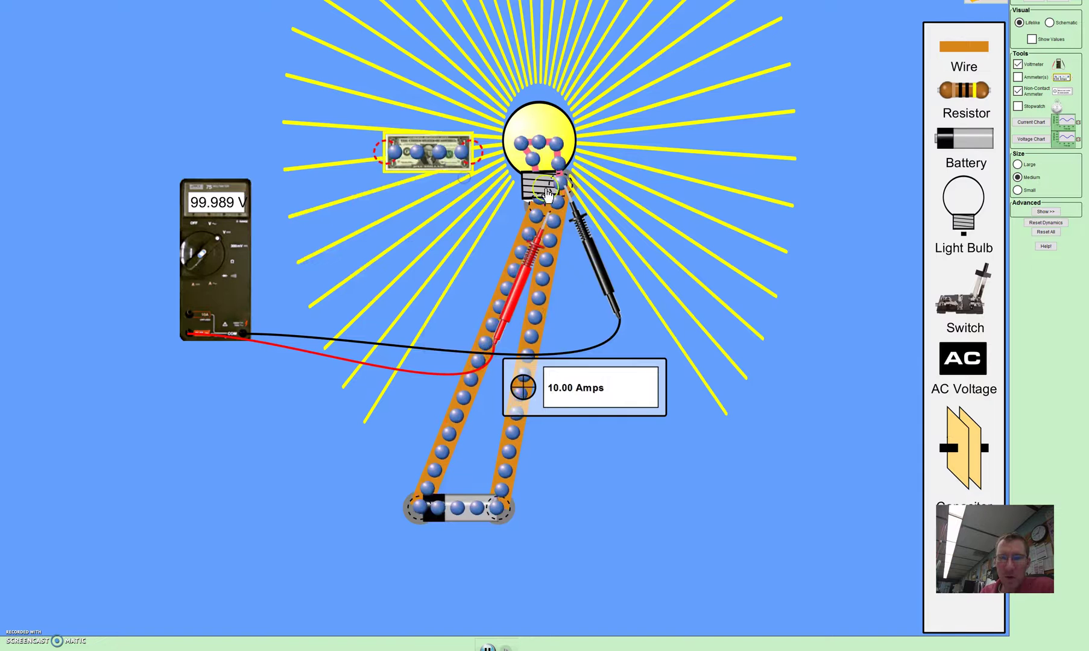
left_click_drag(542, 206, 586, 216)
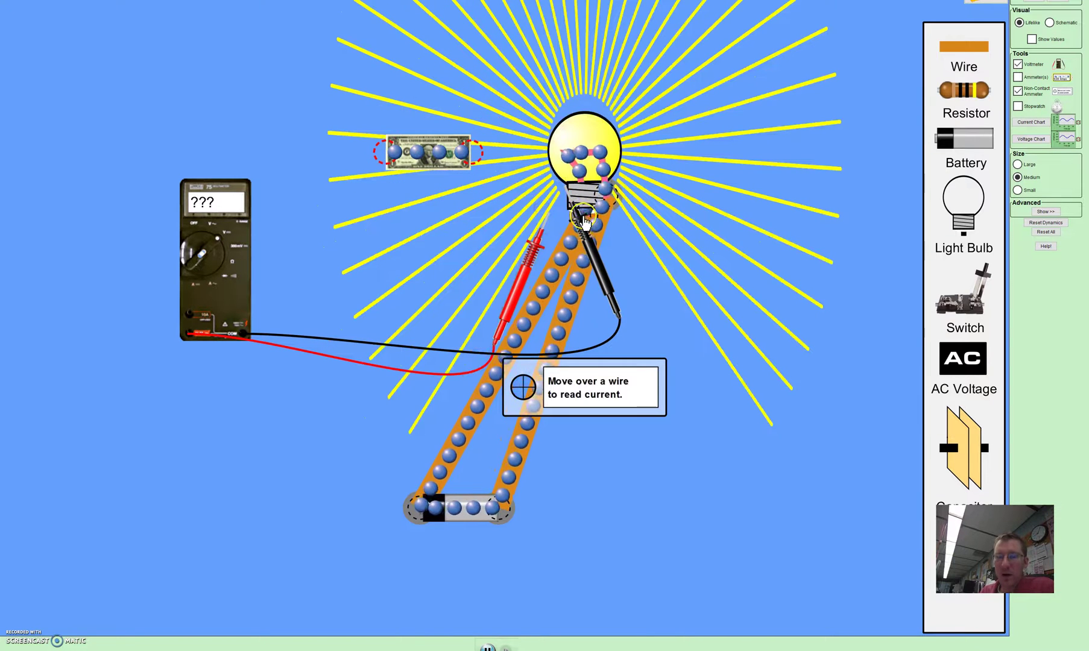
Step: Add a dog from the Grab Bag and move it near the dollar bill, beside the lit bulb
left_click(989, 2)
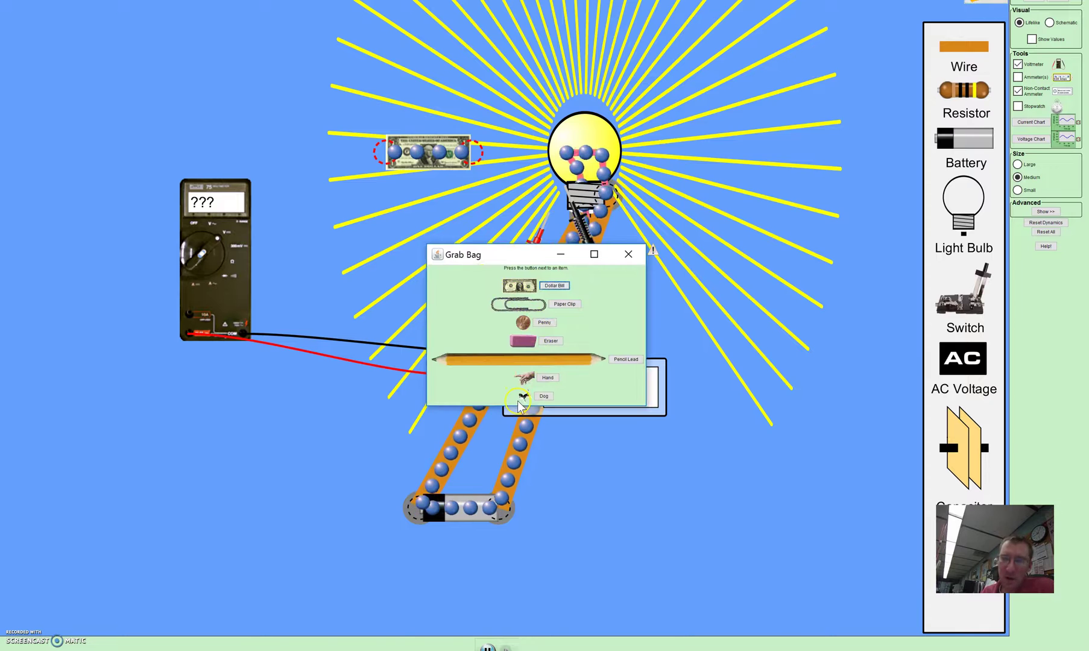
left_click(544, 397)
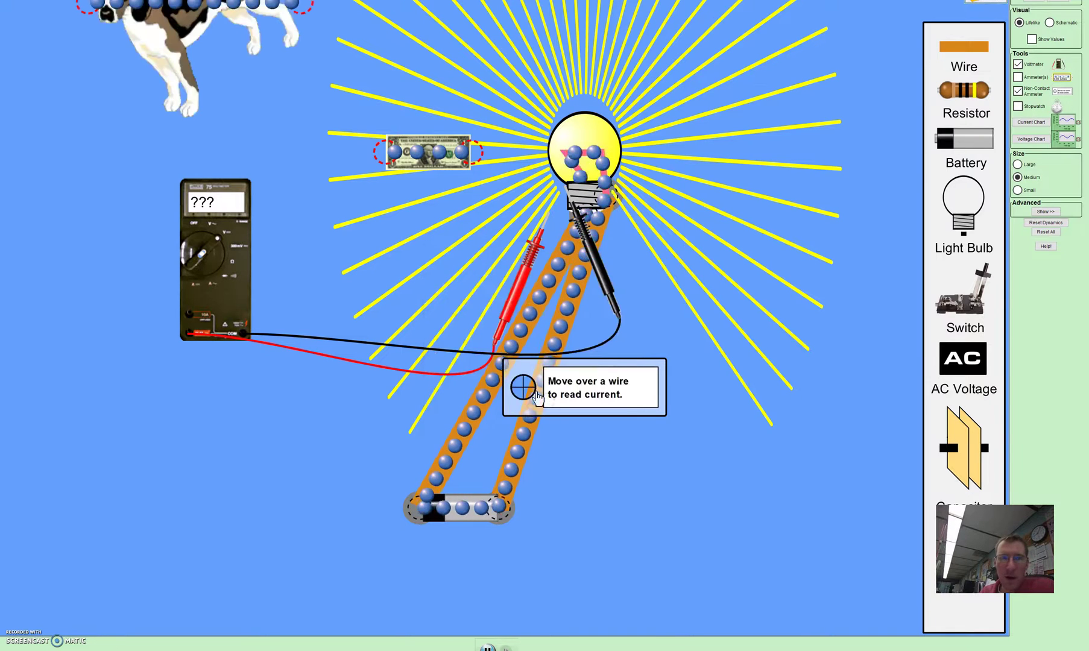
left_click_drag(183, 46, 438, 167)
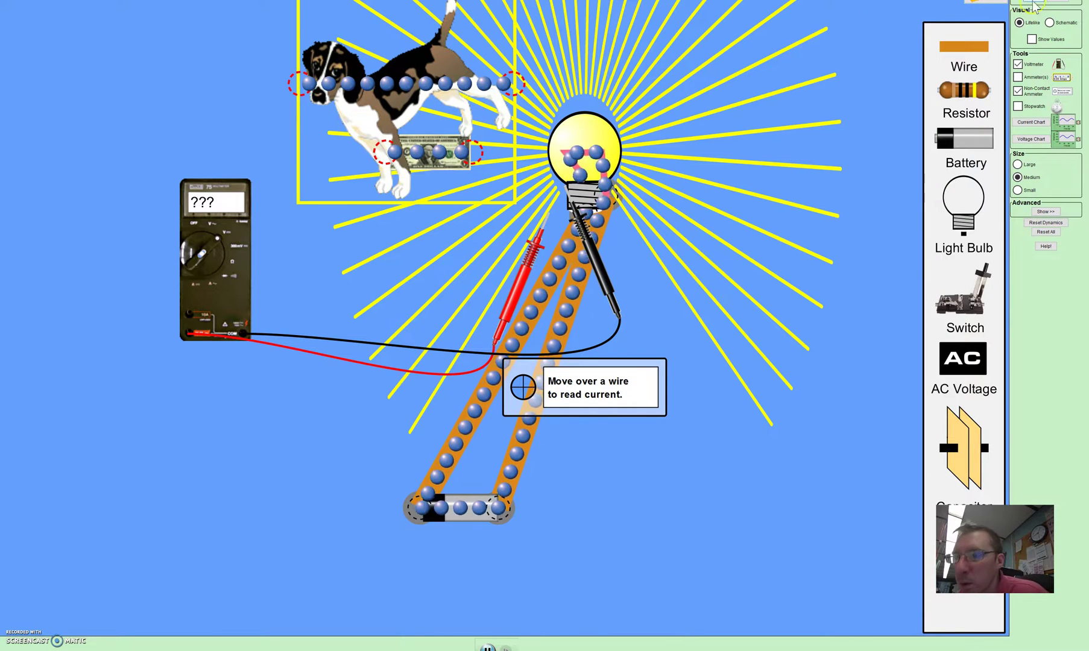
Step: Reset the whole simulation to clear the circuit, and place three unconnected light bulbs in a vertical column
left_click(1050, 231)
left_click(522, 327)
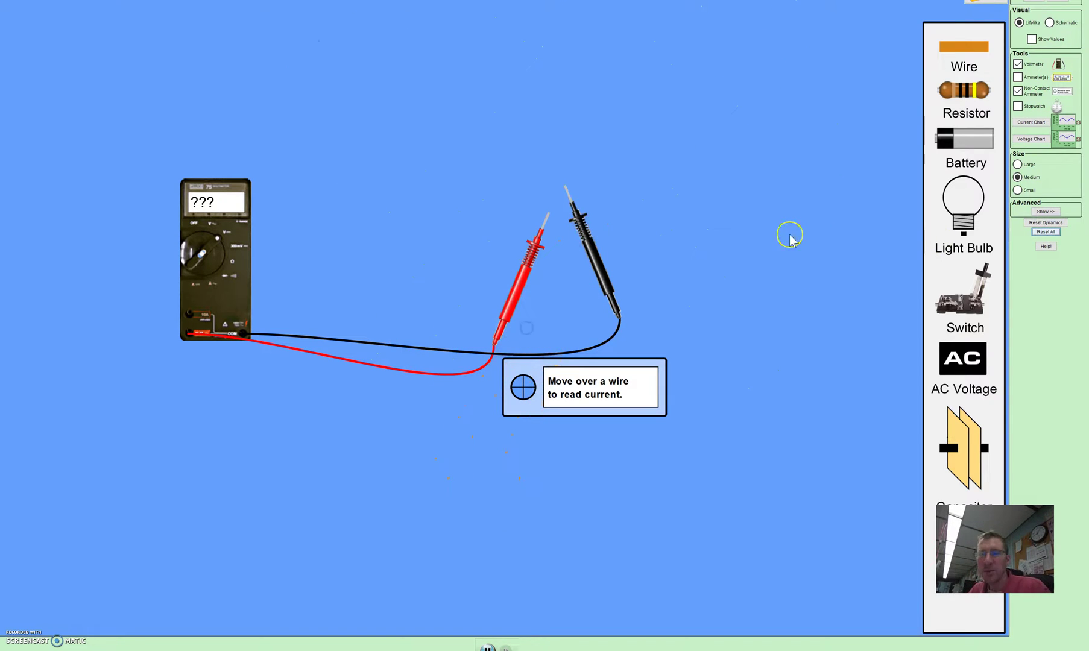
left_click(966, 212)
left_click_drag(966, 212, 612, 247)
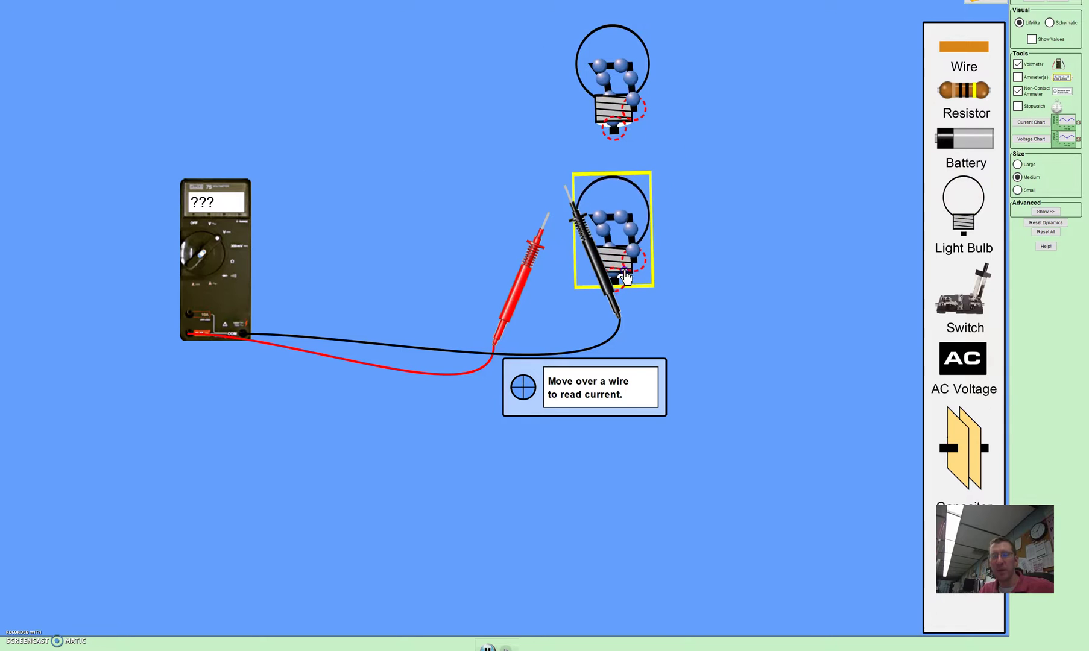
left_click_drag(964, 229, 702, 302)
left_click_drag(645, 366, 637, 446)
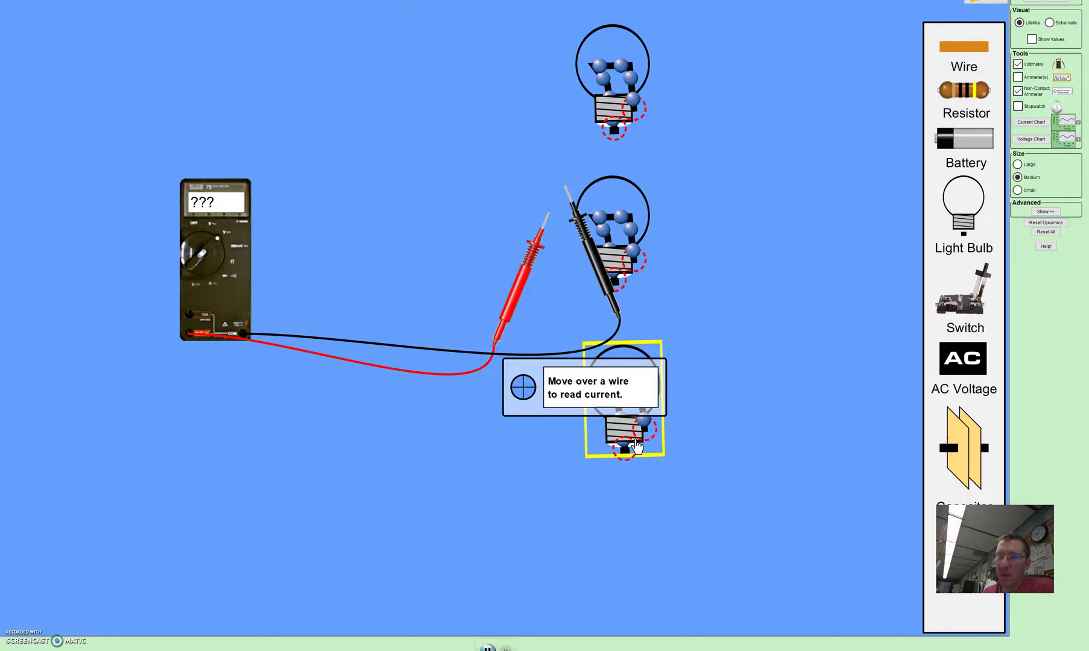
Step: Switch the visual style to Schematic and deselect the lowest light bulb
left_click(1049, 22)
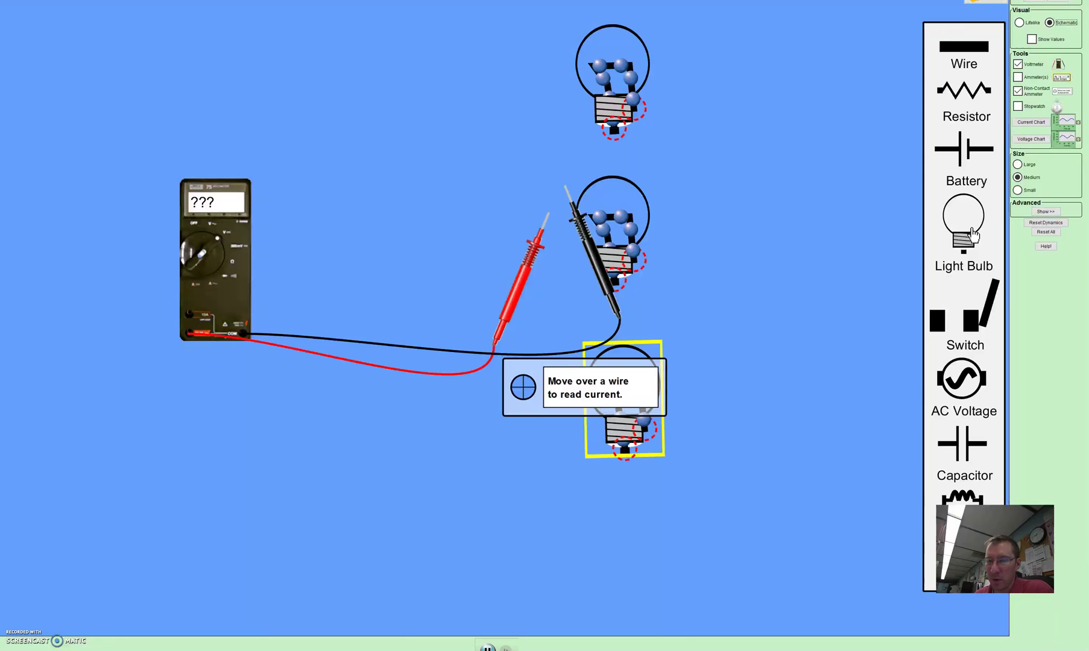
left_click(430, 299)
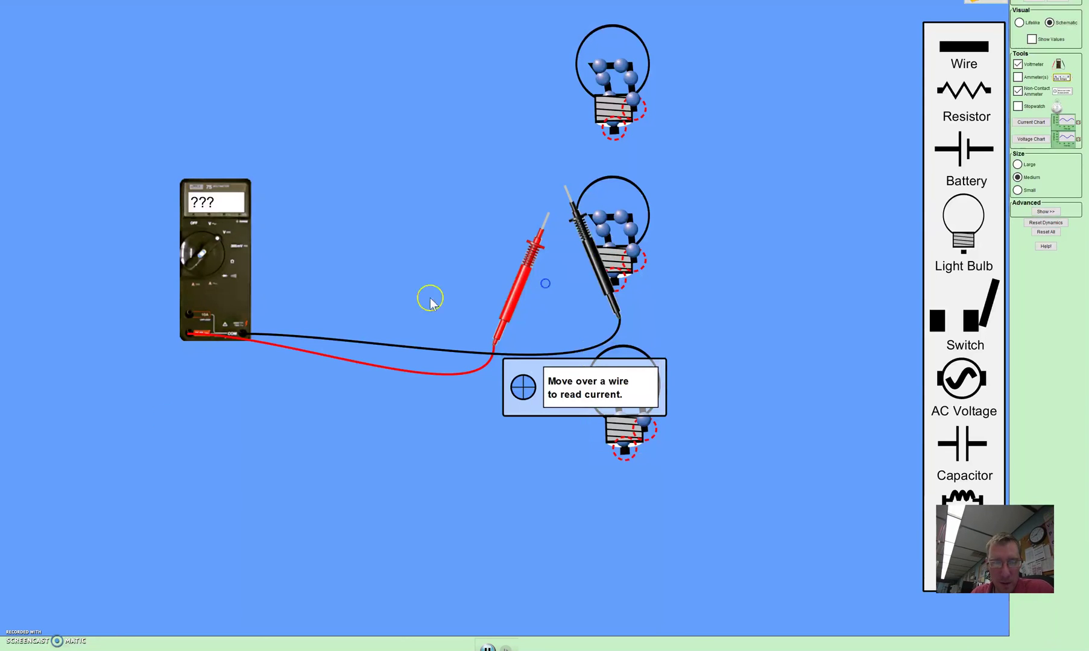